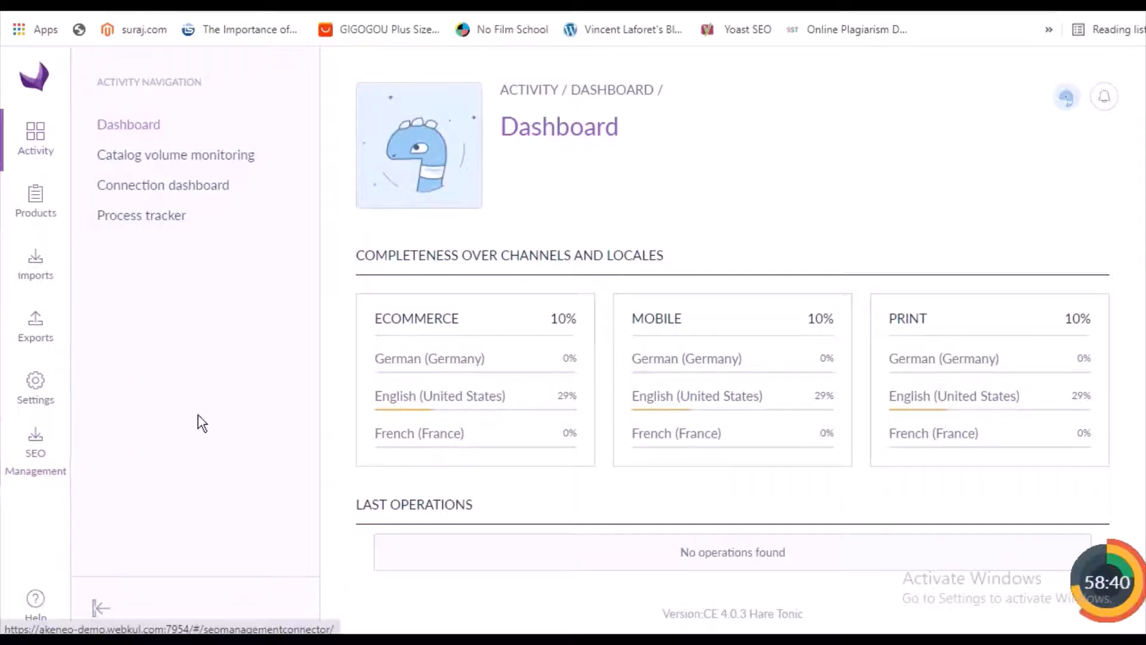
Review the common and variant attribute mappings in the SEO Management configuration and save it
left_click(39, 468)
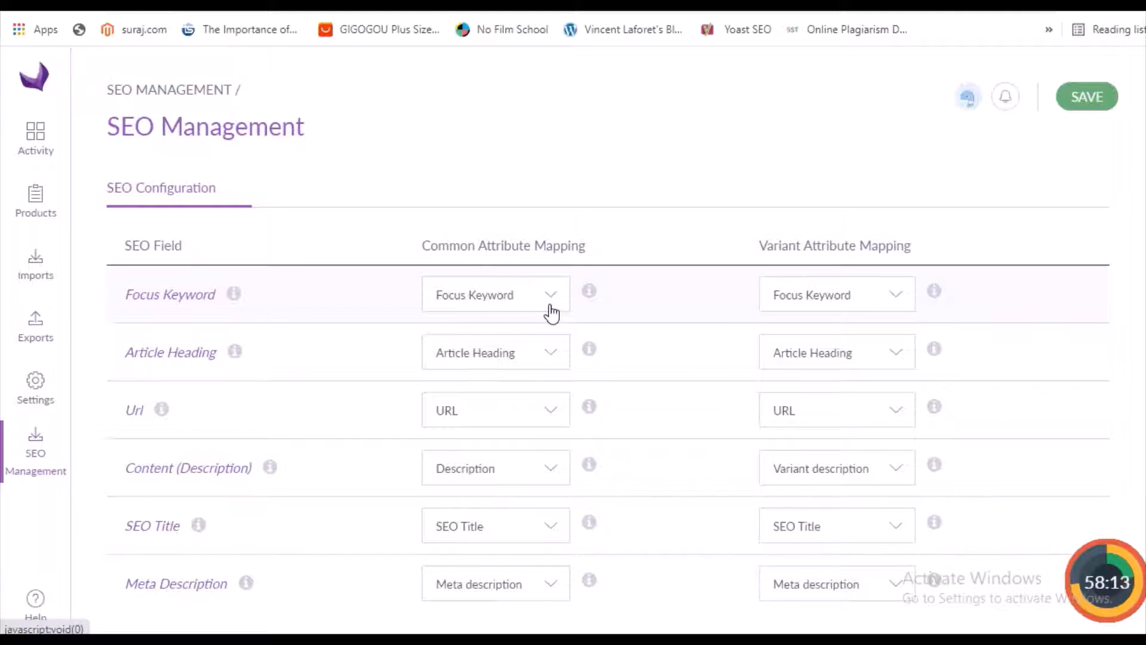
left_click(900, 301)
left_click(899, 297)
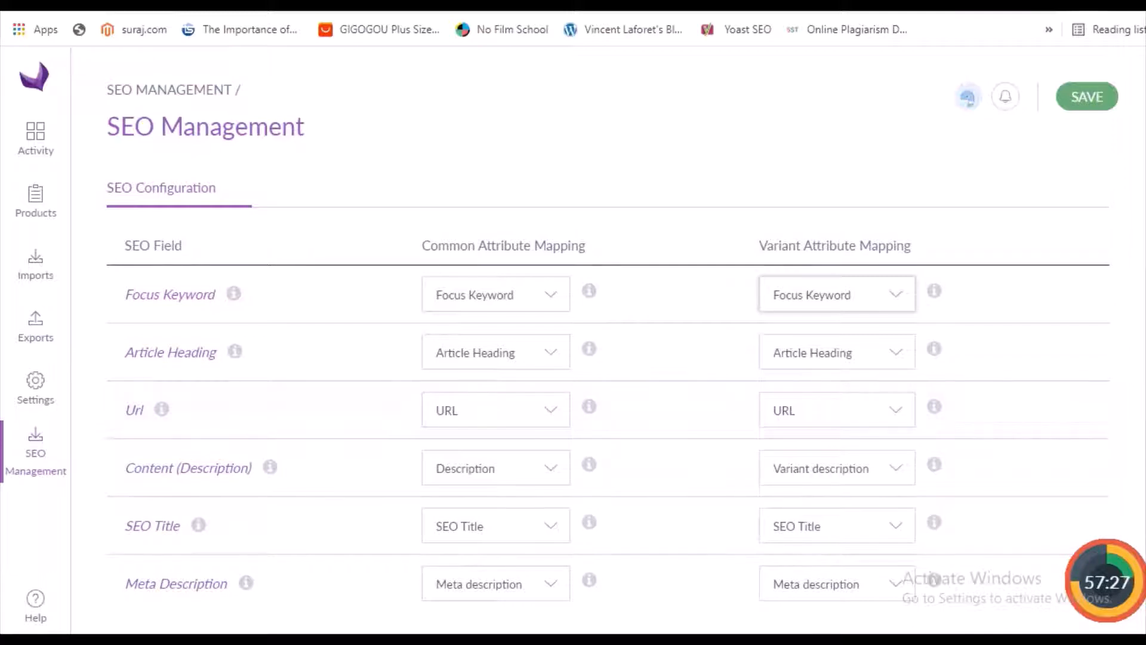
scroll(607, 398, "down", 2)
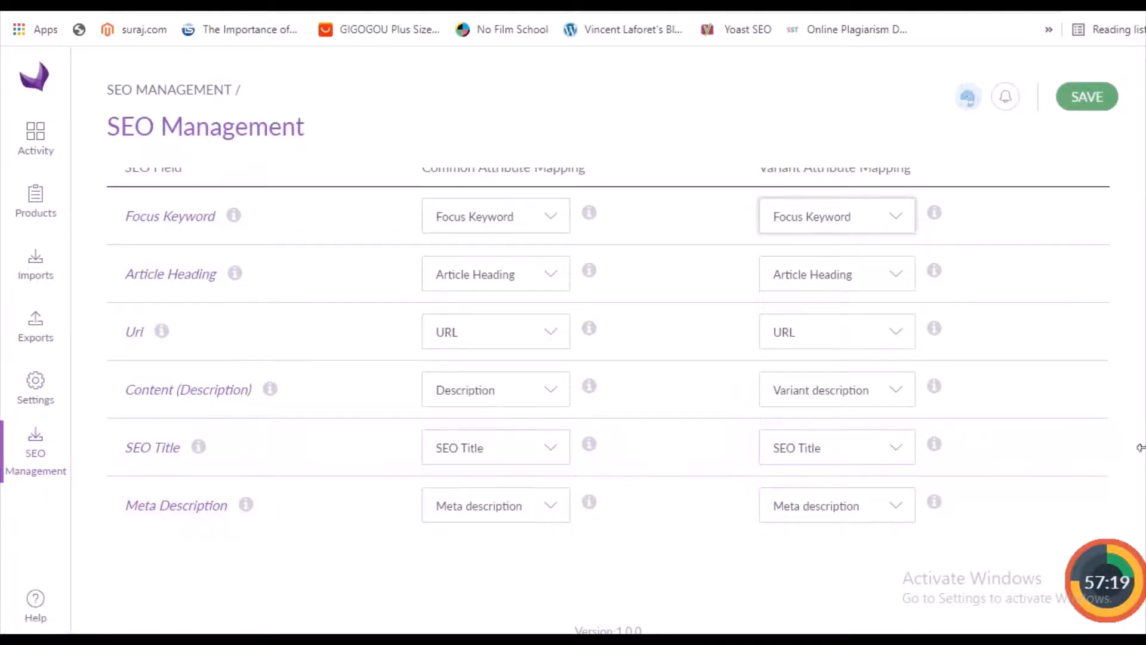
scroll(609, 400, "up", 2)
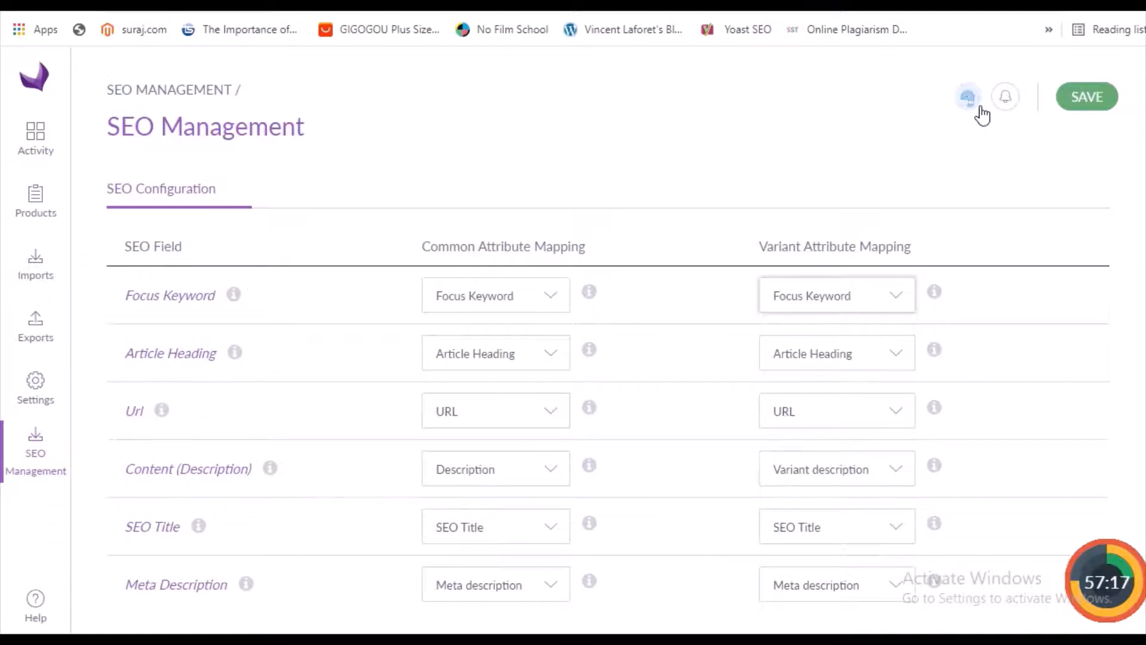
left_click(1092, 99)
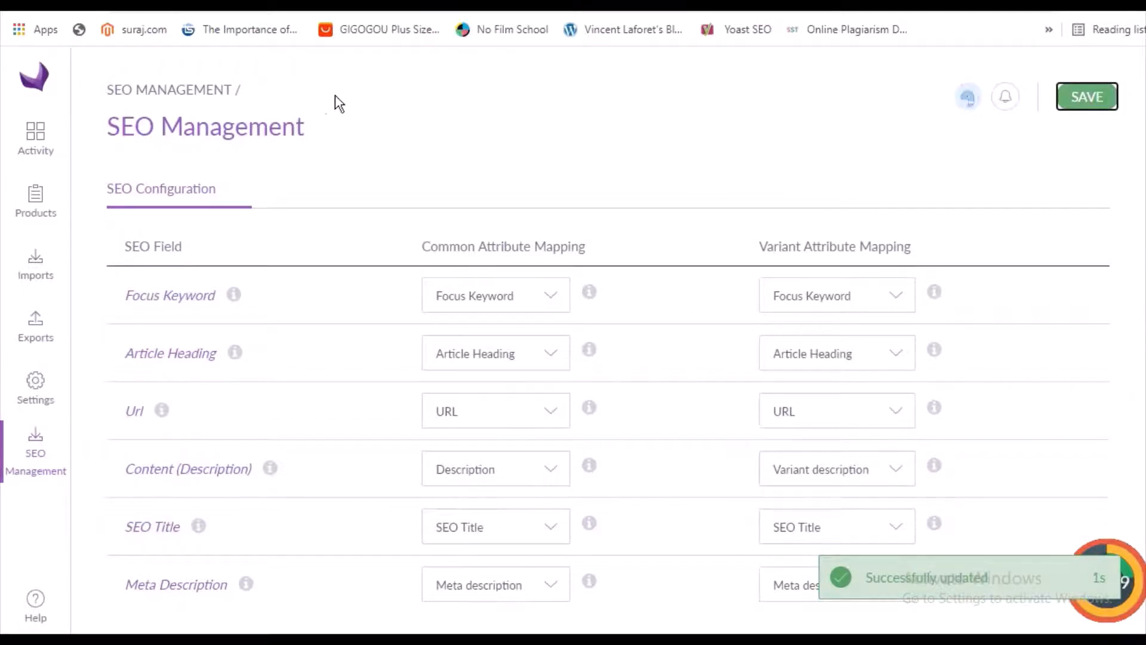
Open the Sunglasses product from the product list
left_click(36, 208)
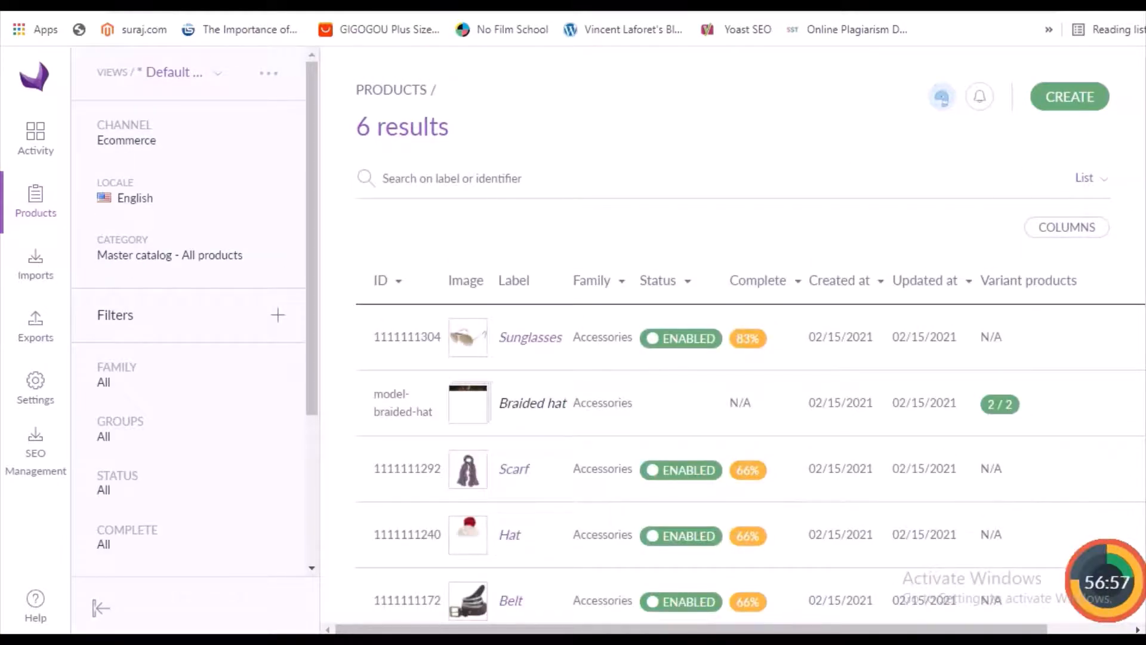
scroll(751, 409, "down", 2)
scroll(813, 165, "down", 2)
scroll(813, 165, "up", 3)
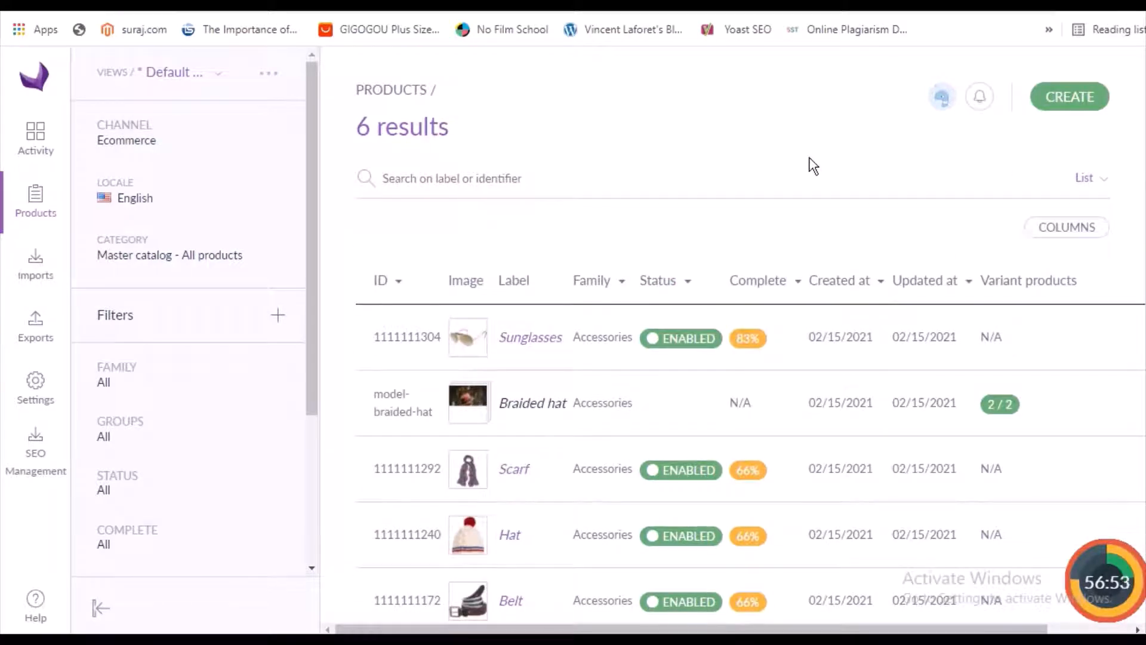
left_click(1071, 105)
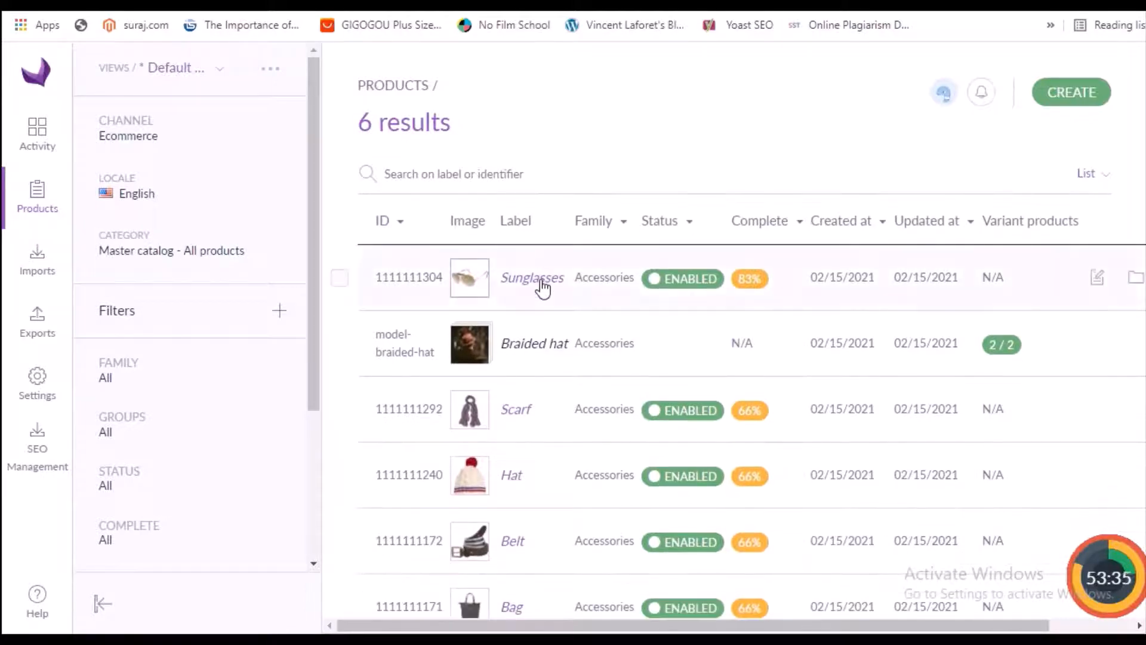
left_click(540, 278)
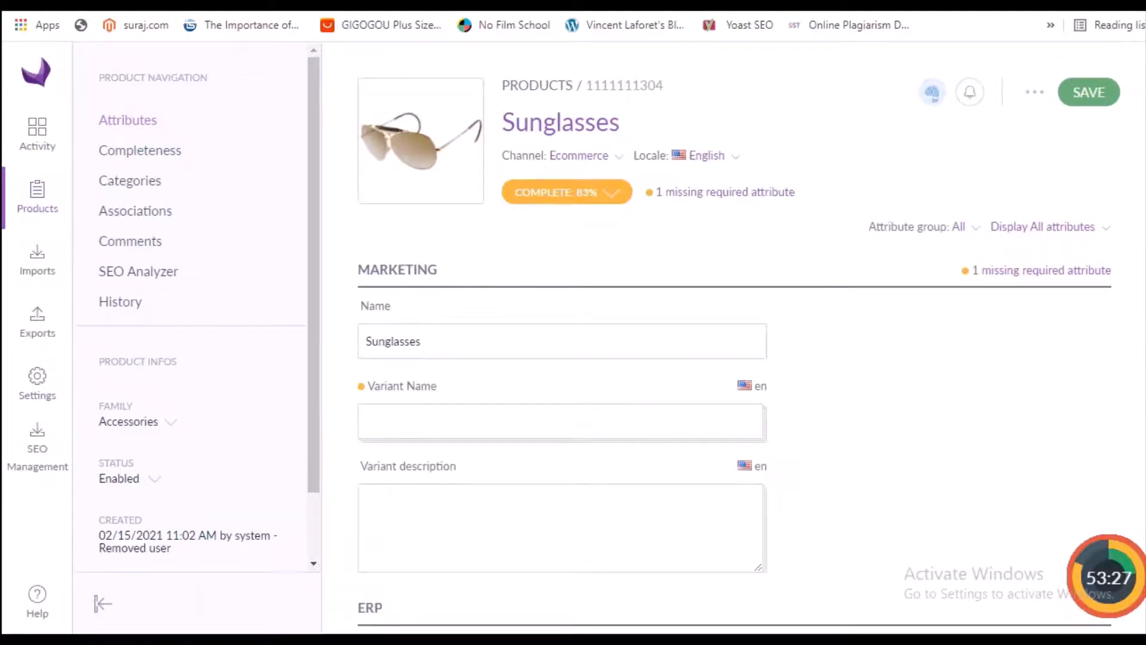
Examine the Sunglasses product's attributes from the name and SKU through to the focus keyword, article heading, SEO title and URL
left_click(519, 343)
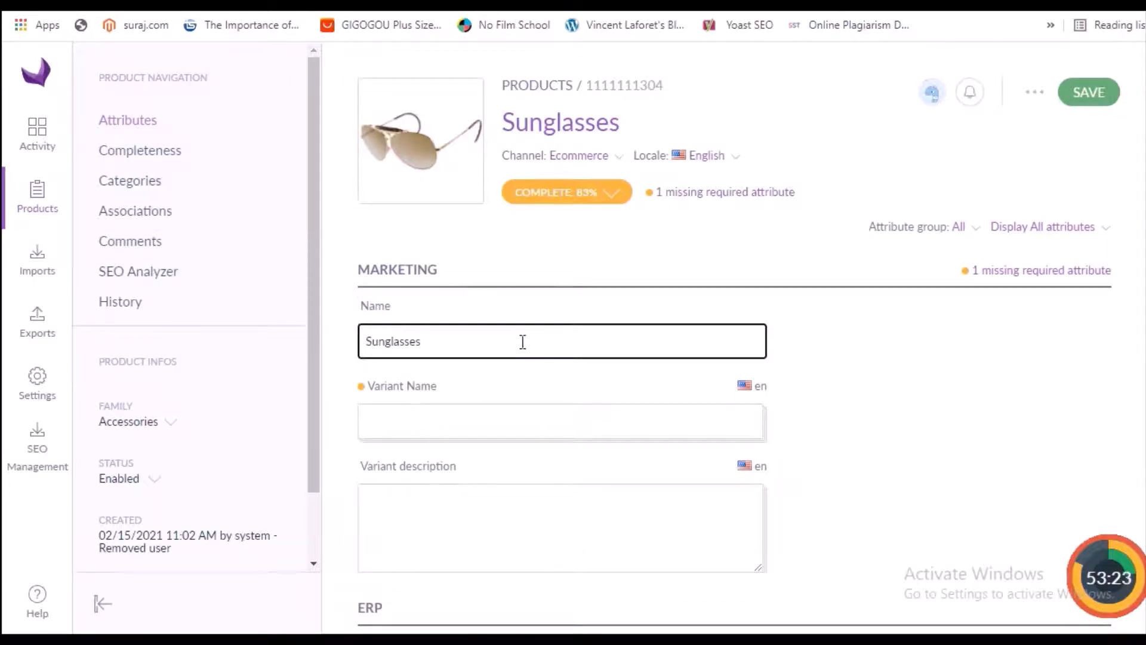
scroll(735, 471, "down", 8)
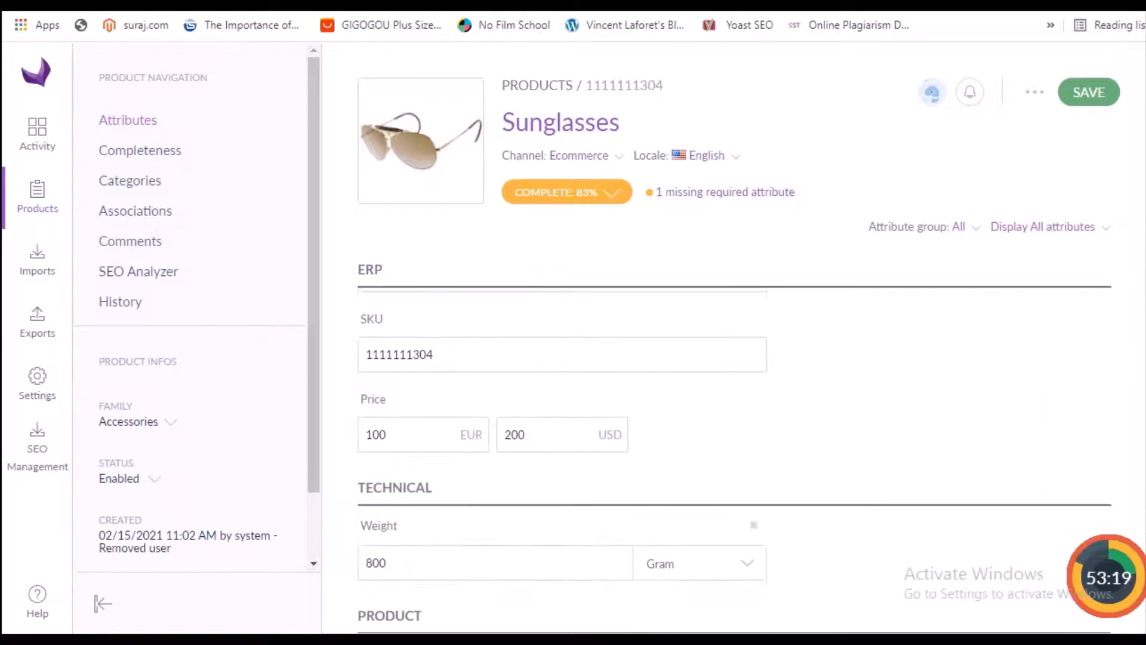
left_click(659, 351)
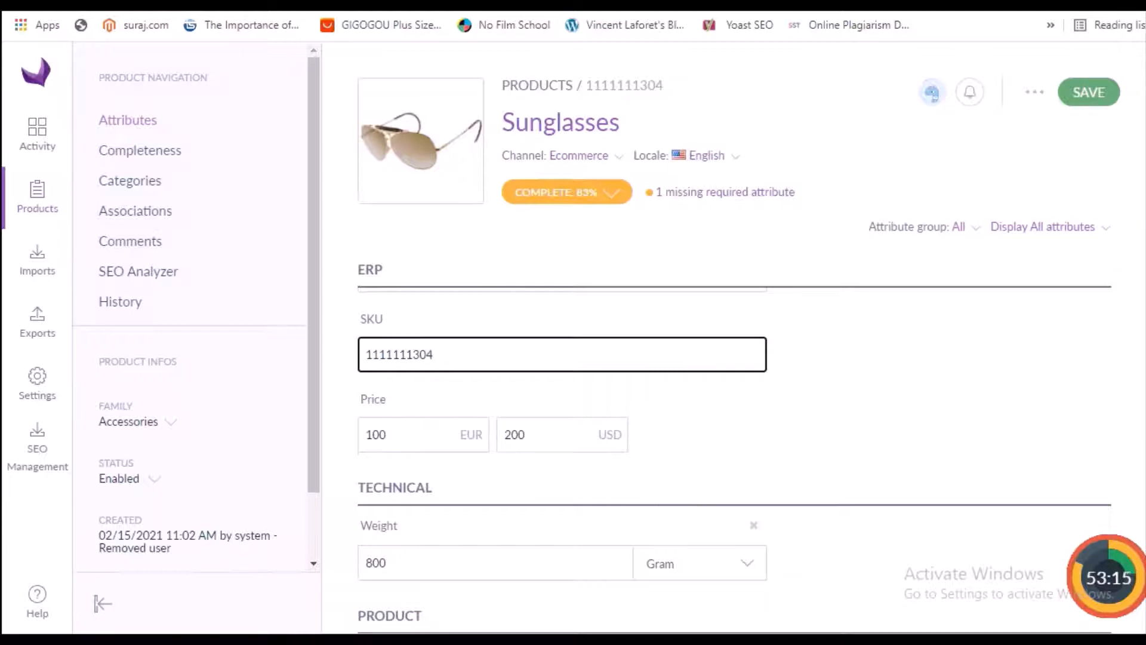
scroll(735, 460, "down", 5)
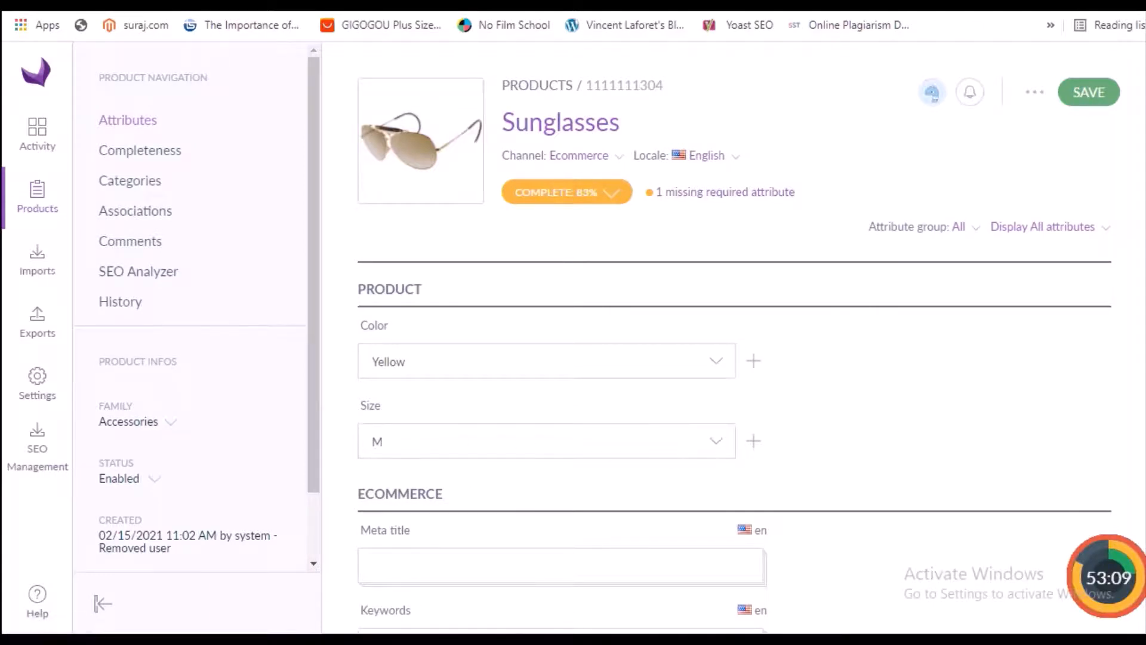
scroll(735, 442, "down", 3)
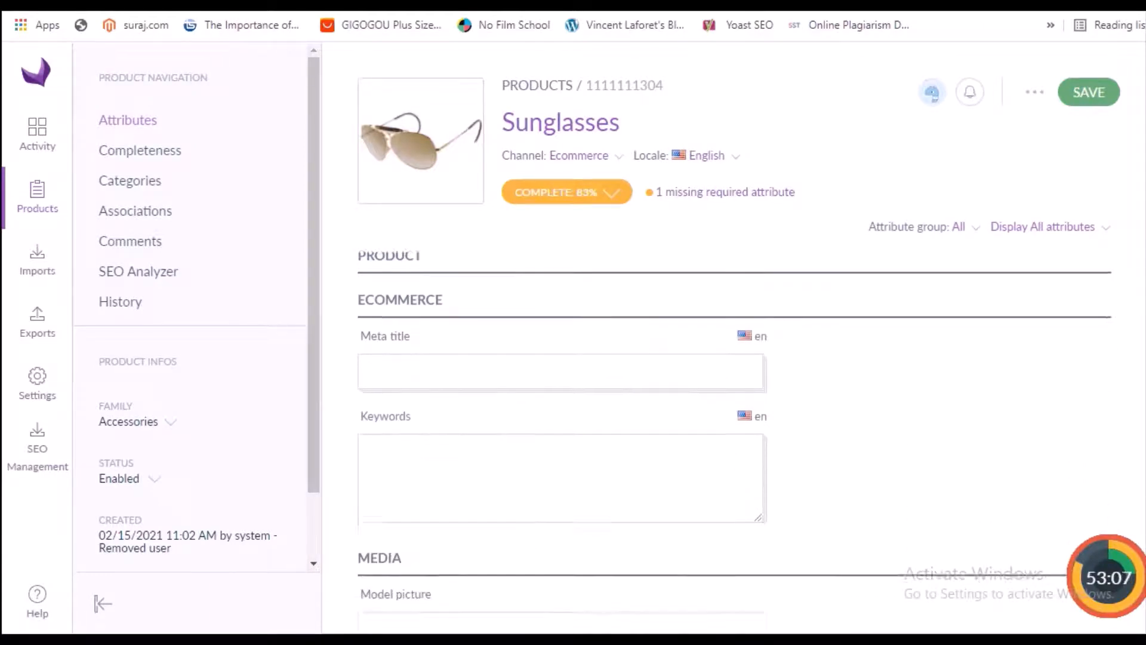
scroll(679, 393, "down", 5)
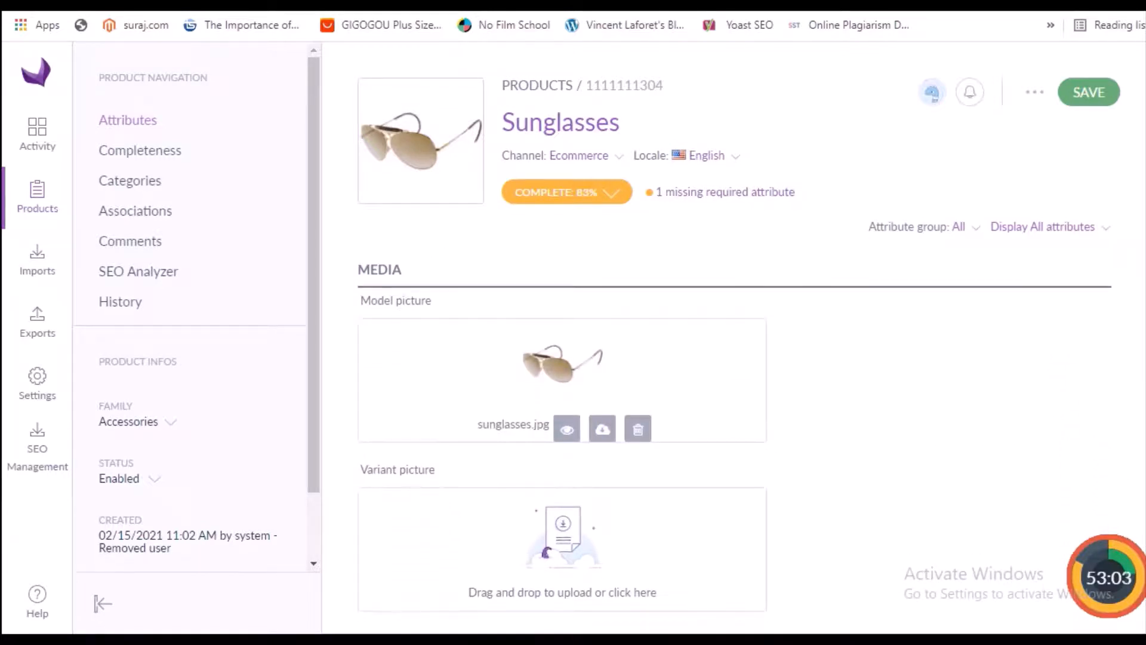
scroll(735, 458, "down", 6)
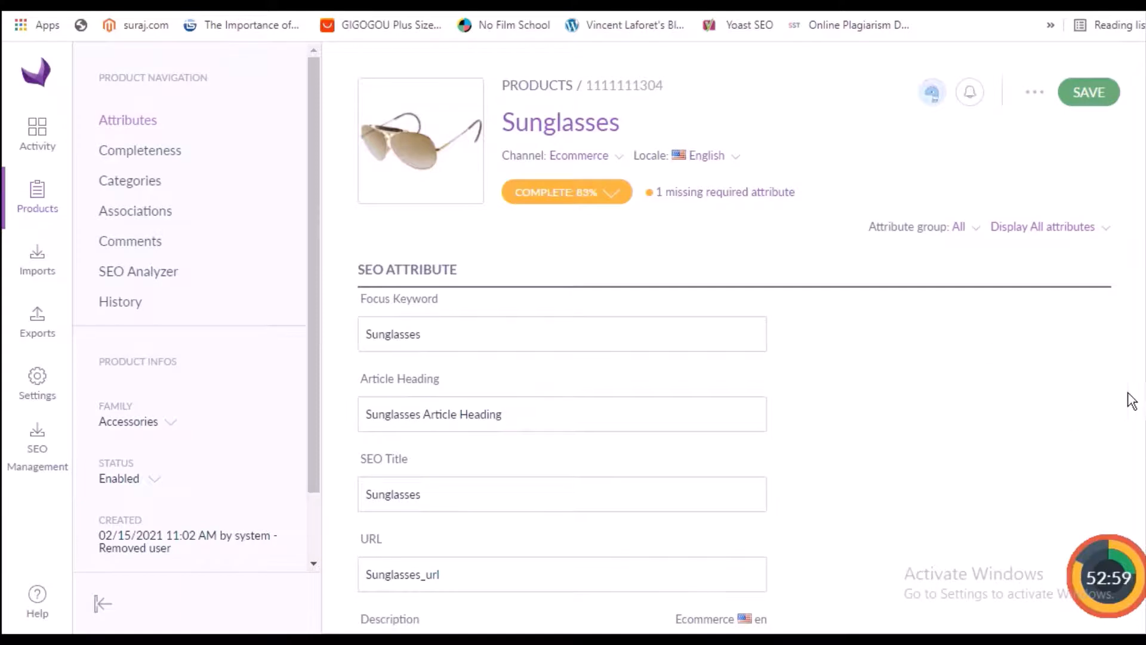
scroll(735, 459, "up", 1)
scroll(735, 459, "down", 1)
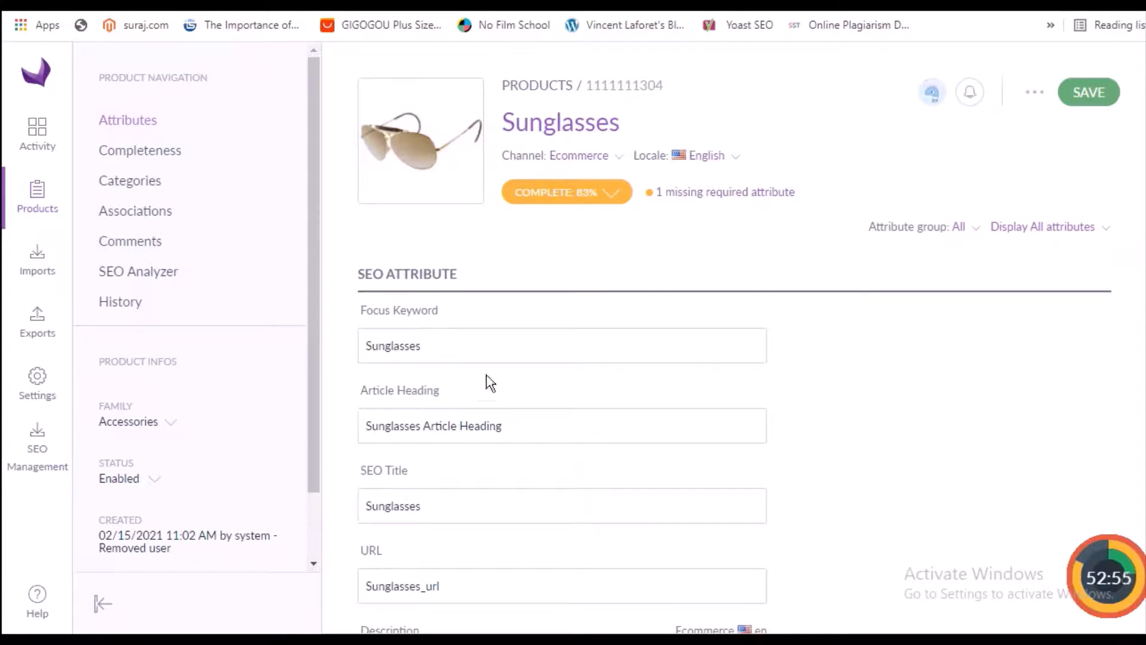
left_click(433, 350)
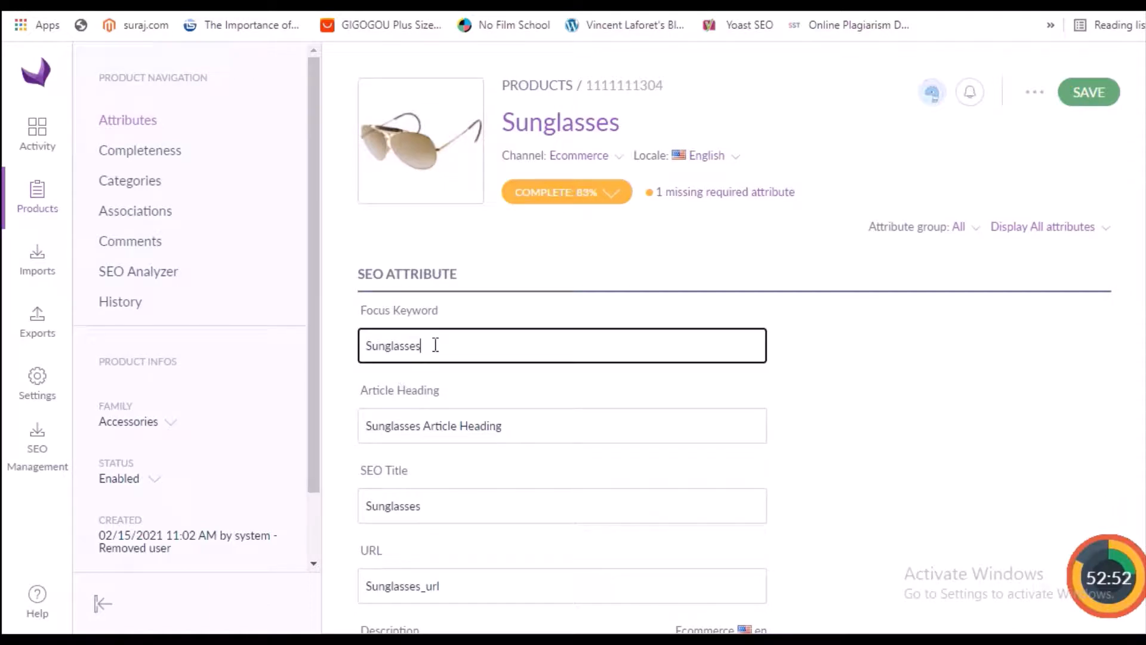
left_click(530, 426)
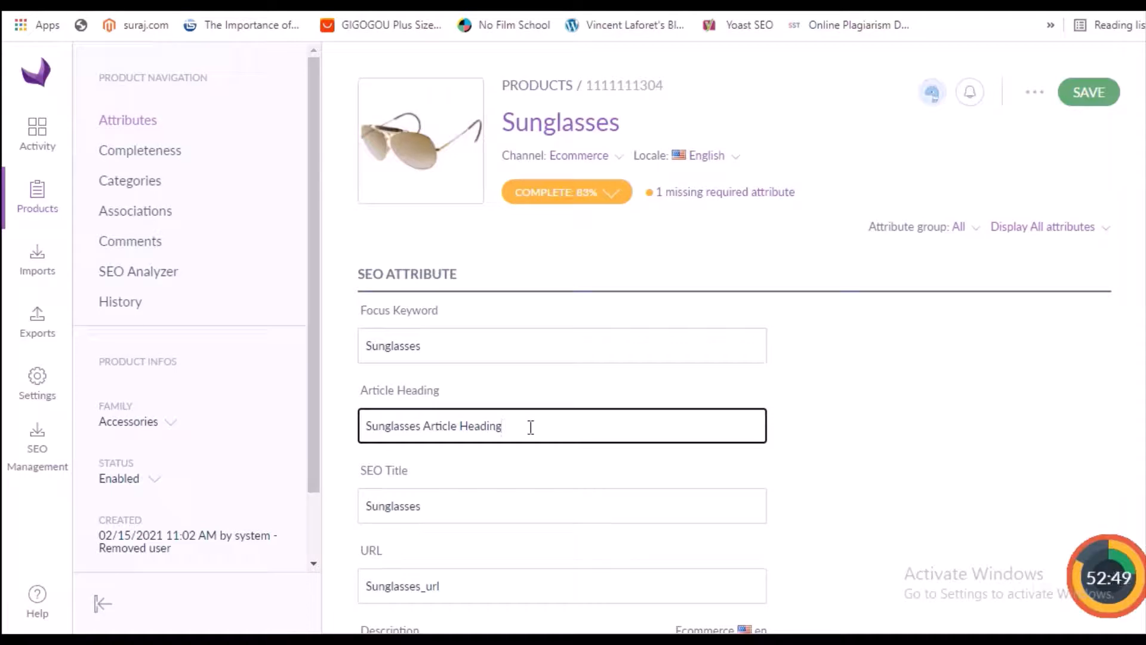
left_click(489, 508)
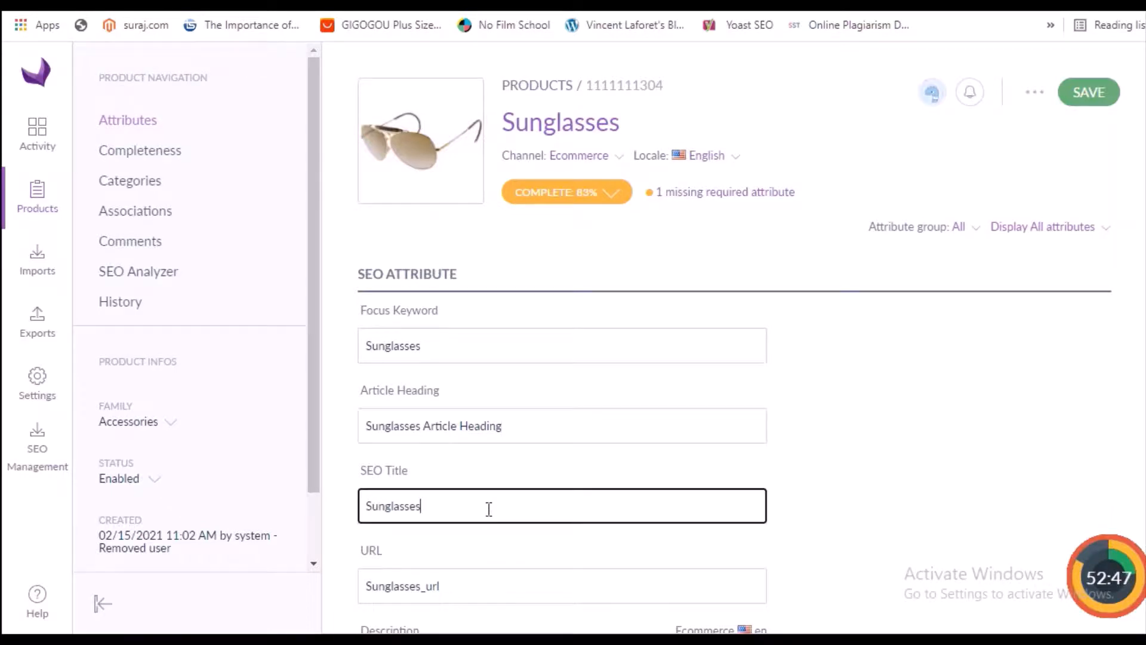
left_click(484, 581)
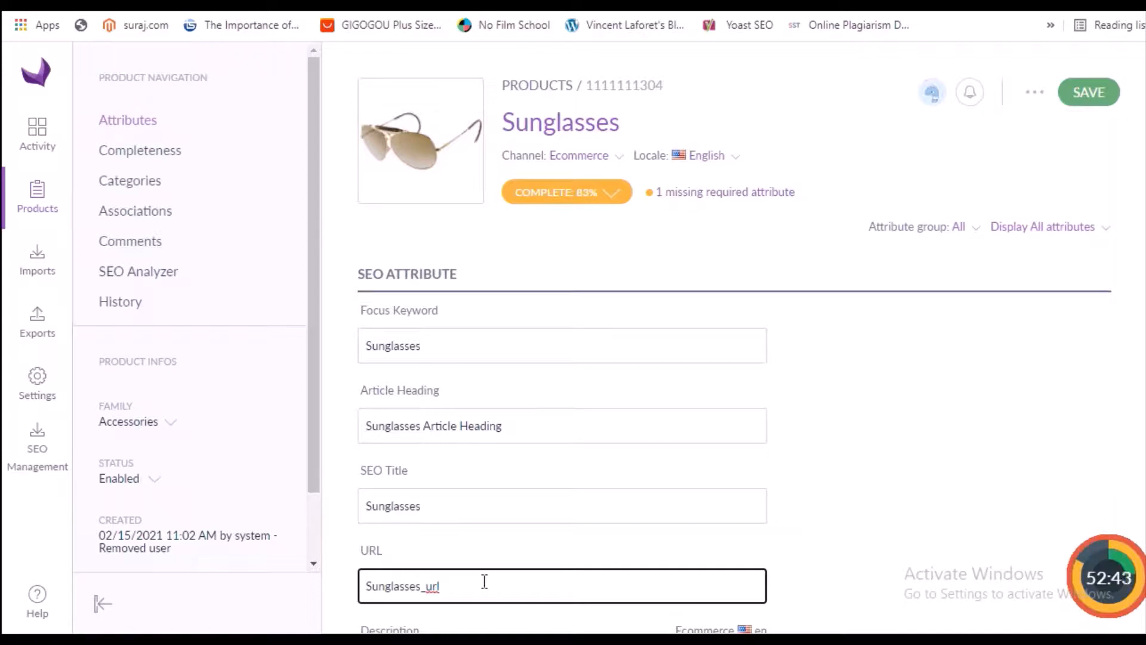
Change the Sunglasses product's description in the SEO attributes to "Sunglasses for men."
scroll(985, 455, "down", 5)
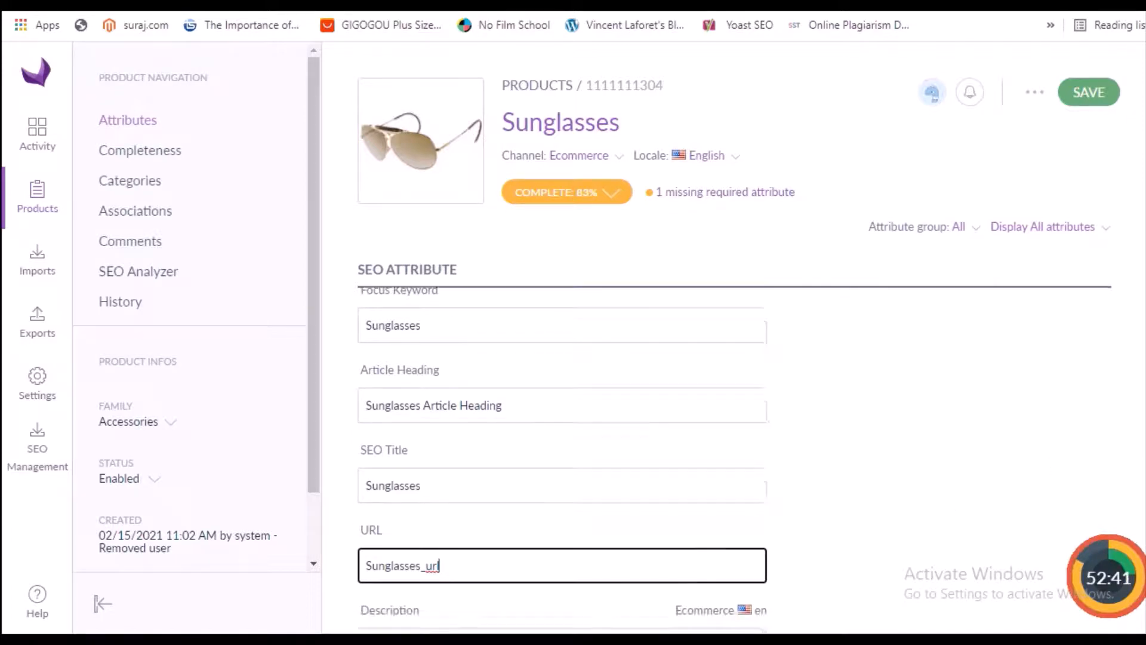
left_click(637, 419)
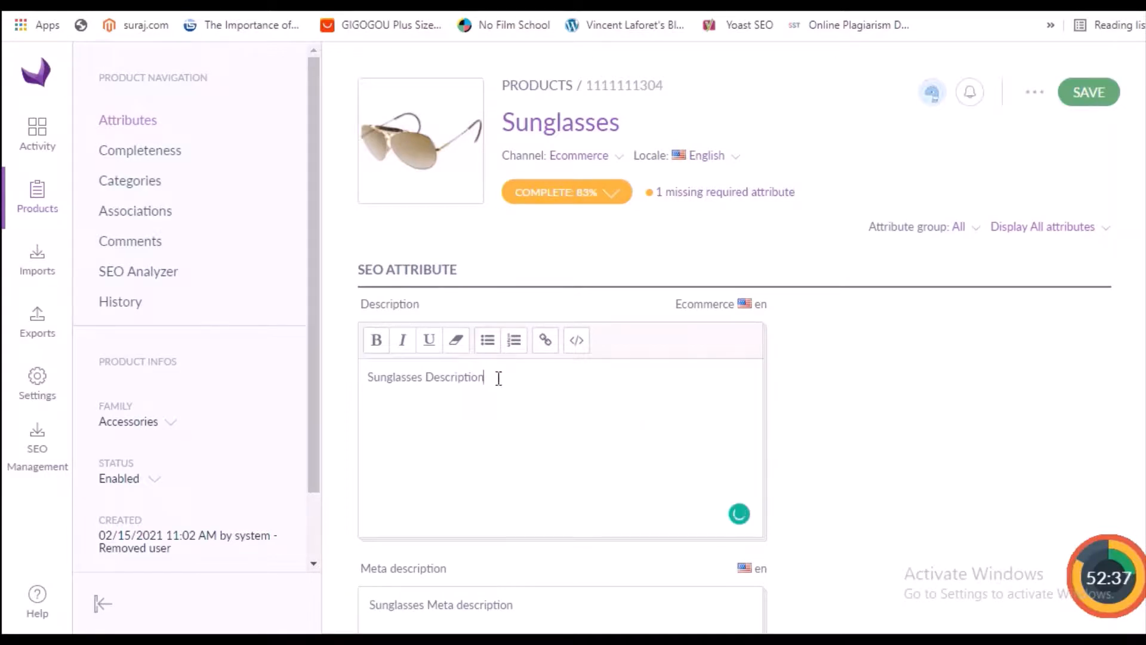
left_click_drag(428, 378, 519, 378)
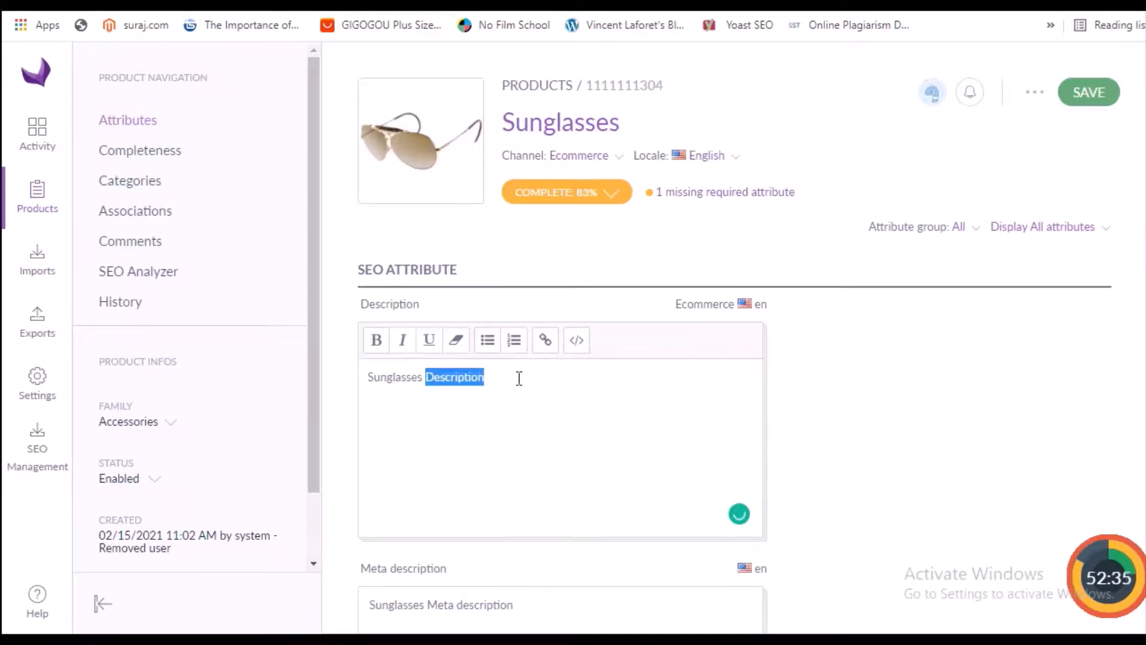
key("BackSpace")
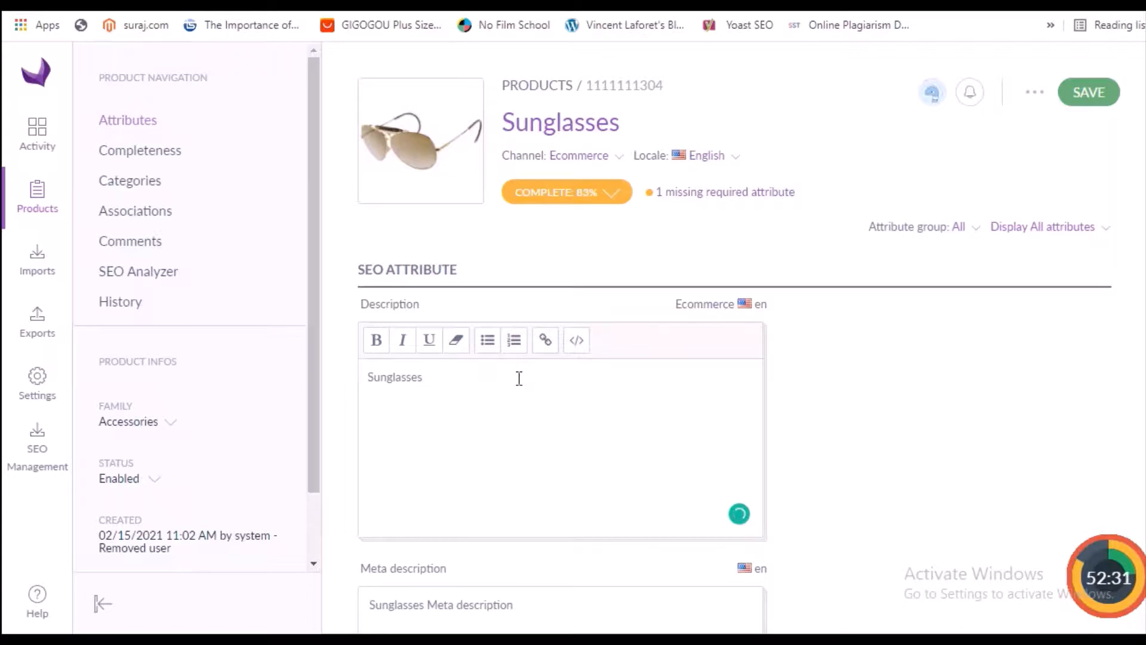
type("for men.")
Set the meta description to "Sunglasses for men - Meta description" and save the product
scroll(561, 448, "down", 2)
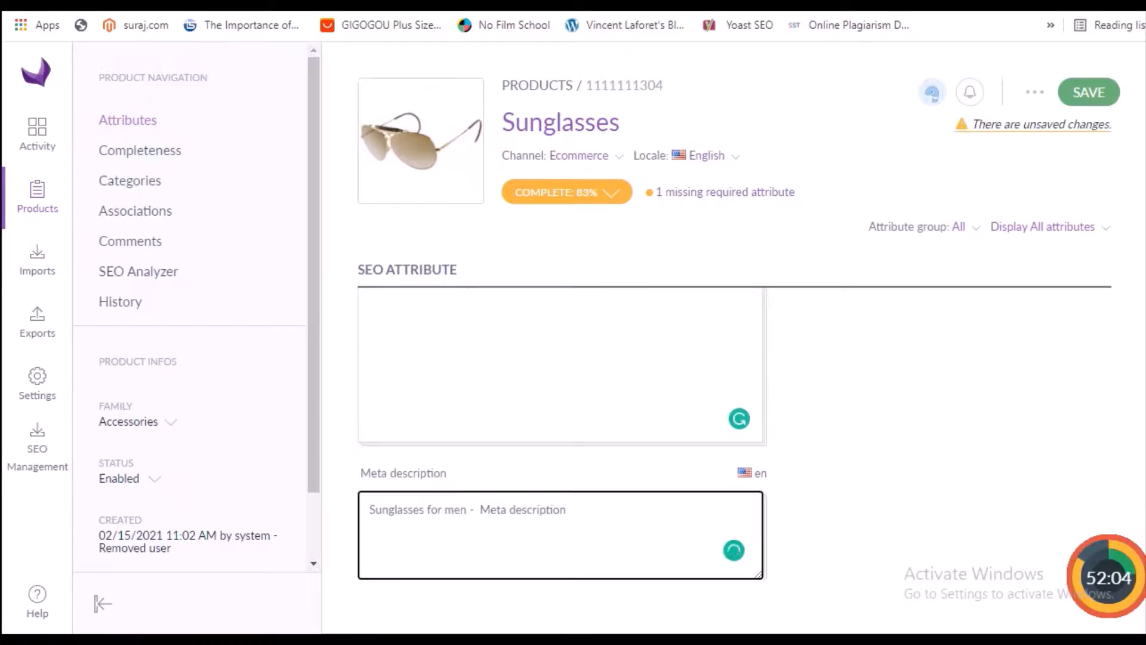
scroll(561, 448, "up", 2)
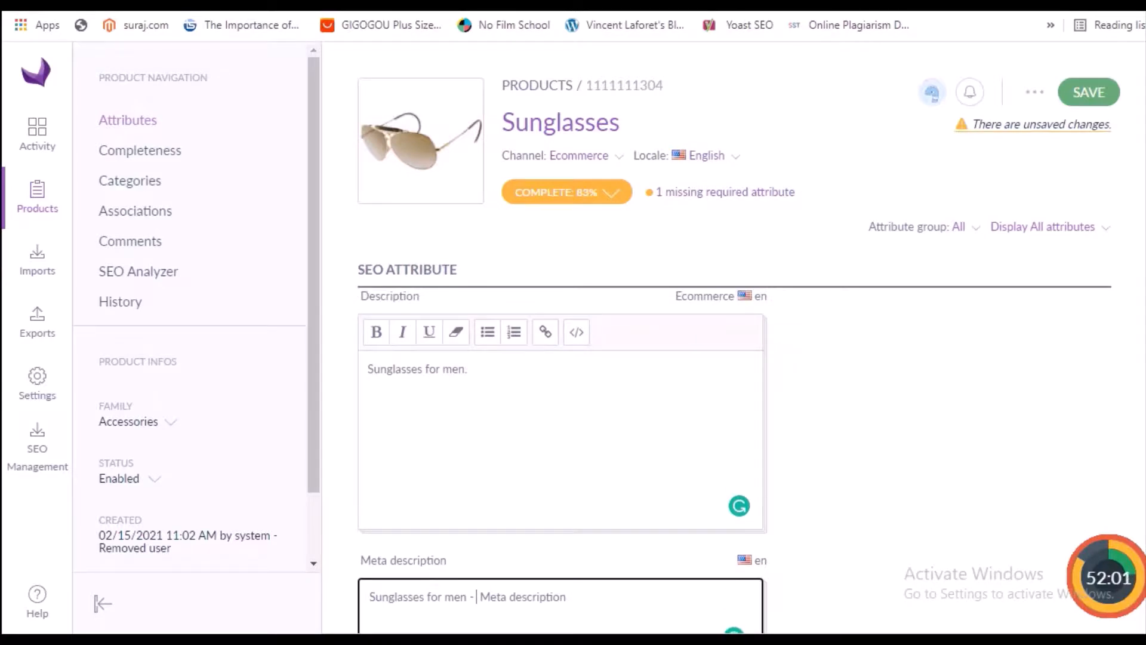
scroll(561, 418, "up", 8)
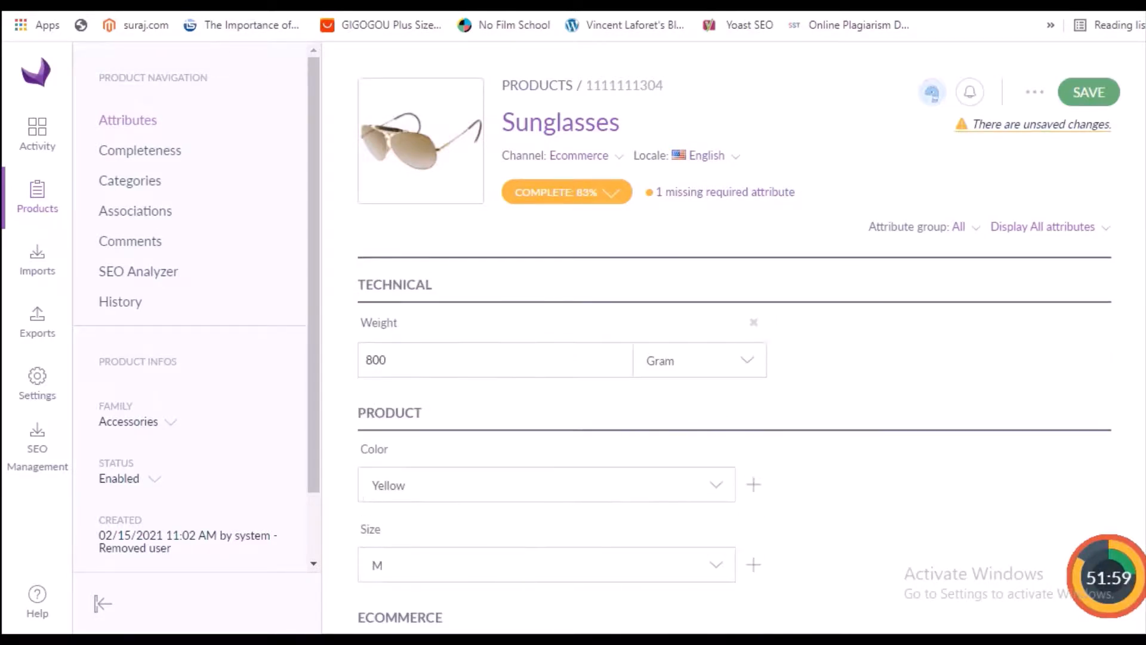
left_click(1082, 94)
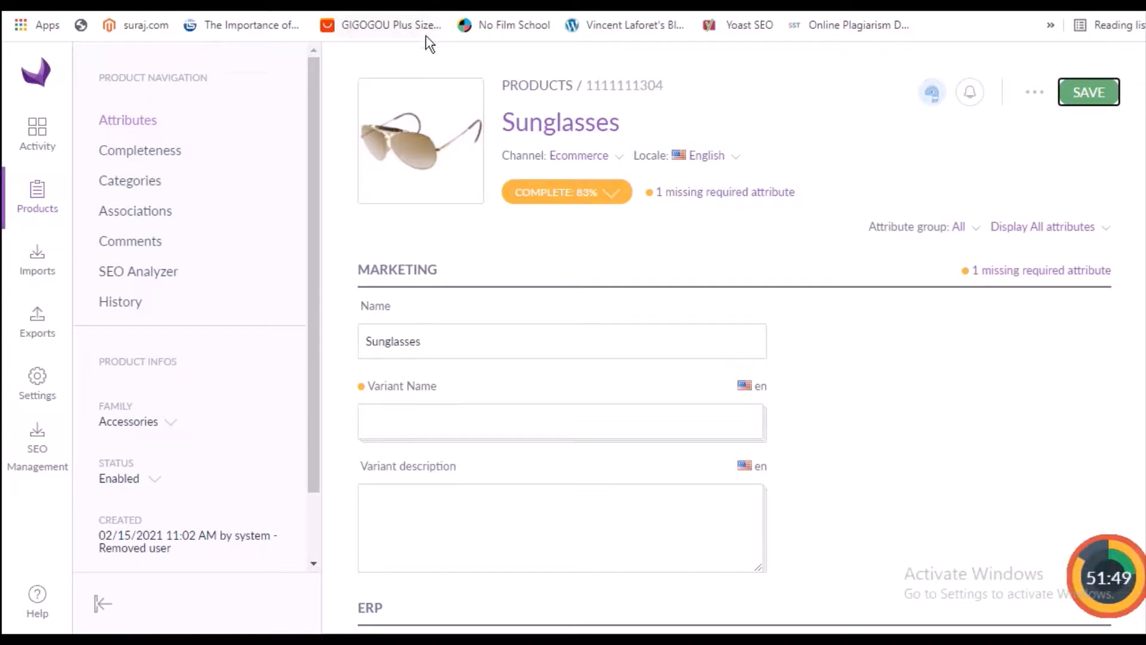
Open the product's SEO Analyzer and review the snippet preview, focus keyword, SEO title and meta description sections
left_click(148, 283)
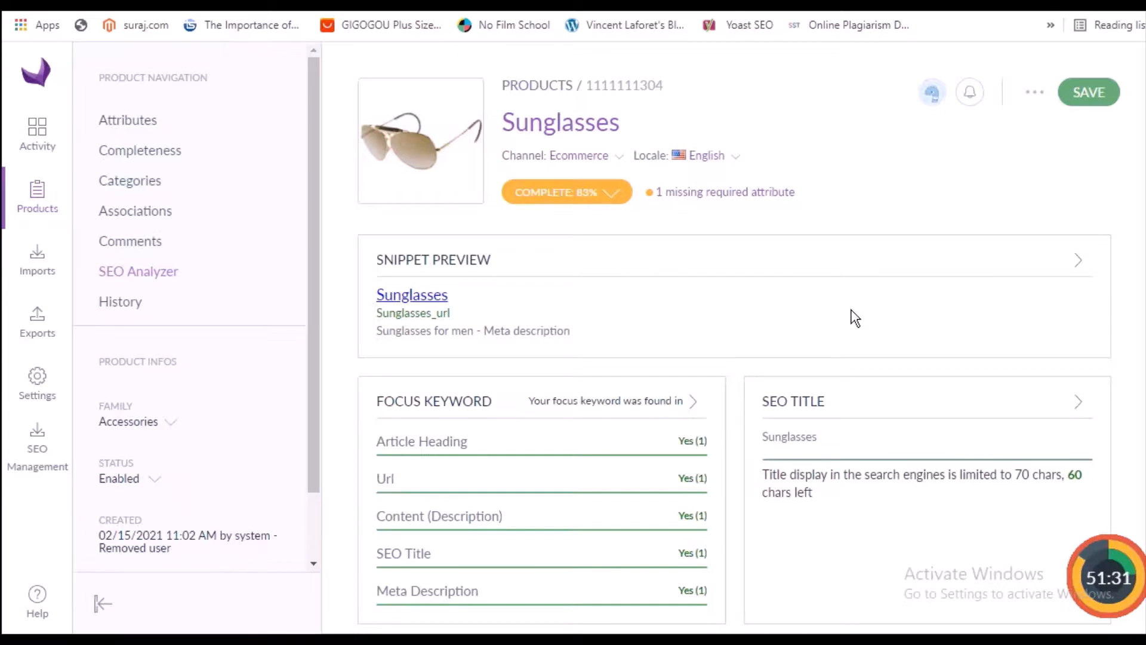
scroll(854, 316, "down", 2)
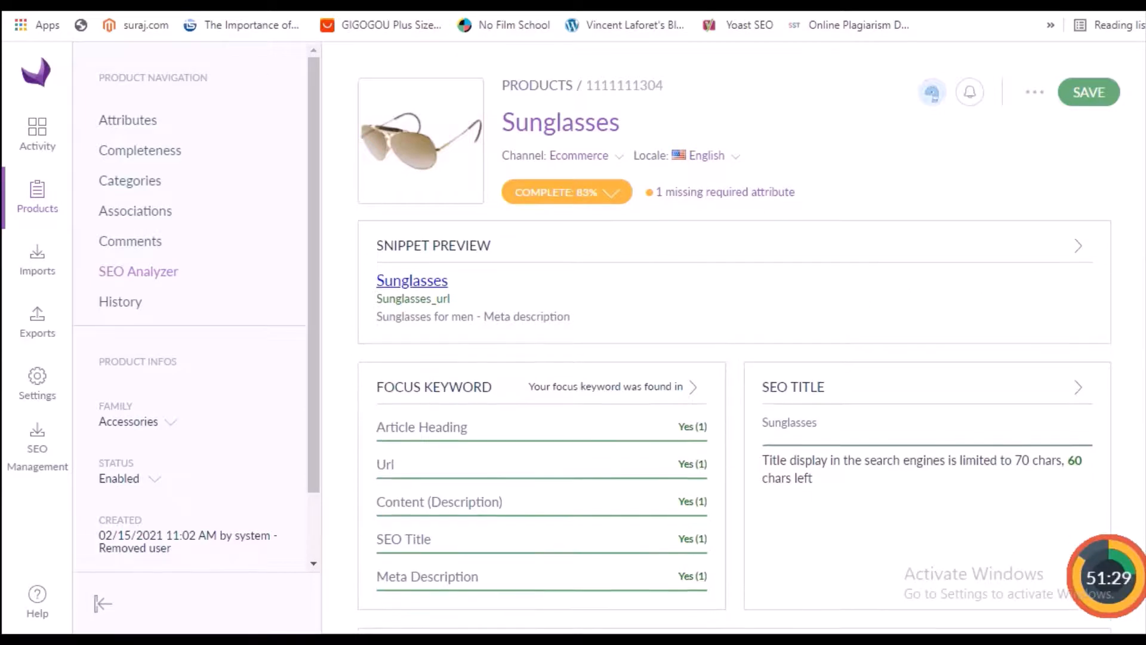
scroll(1005, 360, "down", 3)
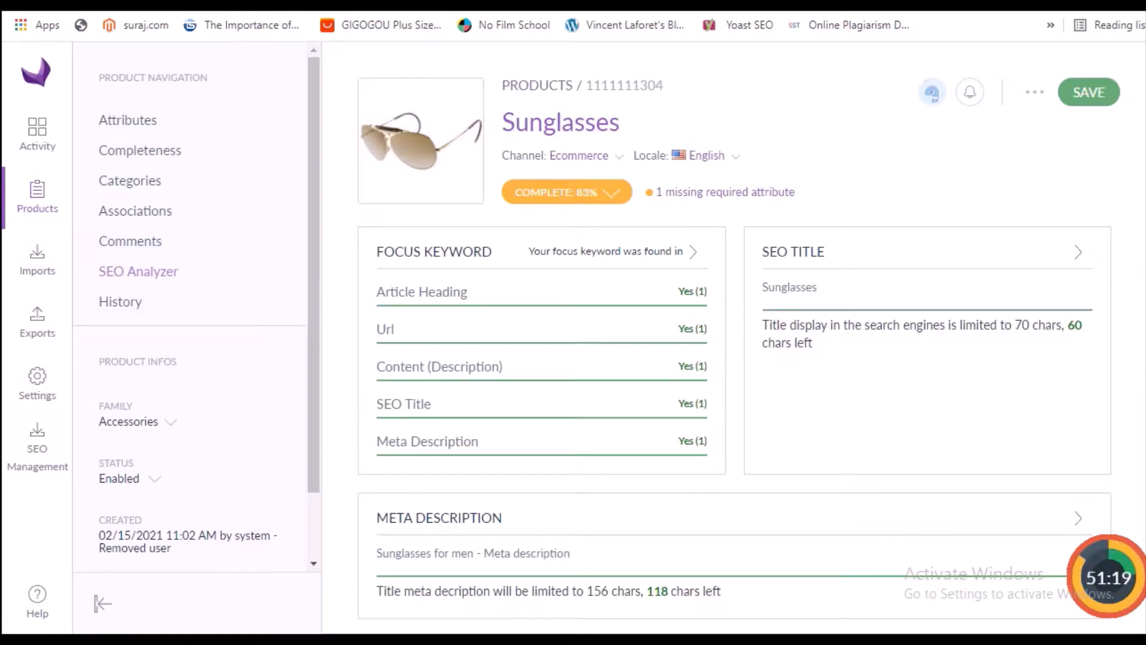
scroll(734, 418, "down", 2)
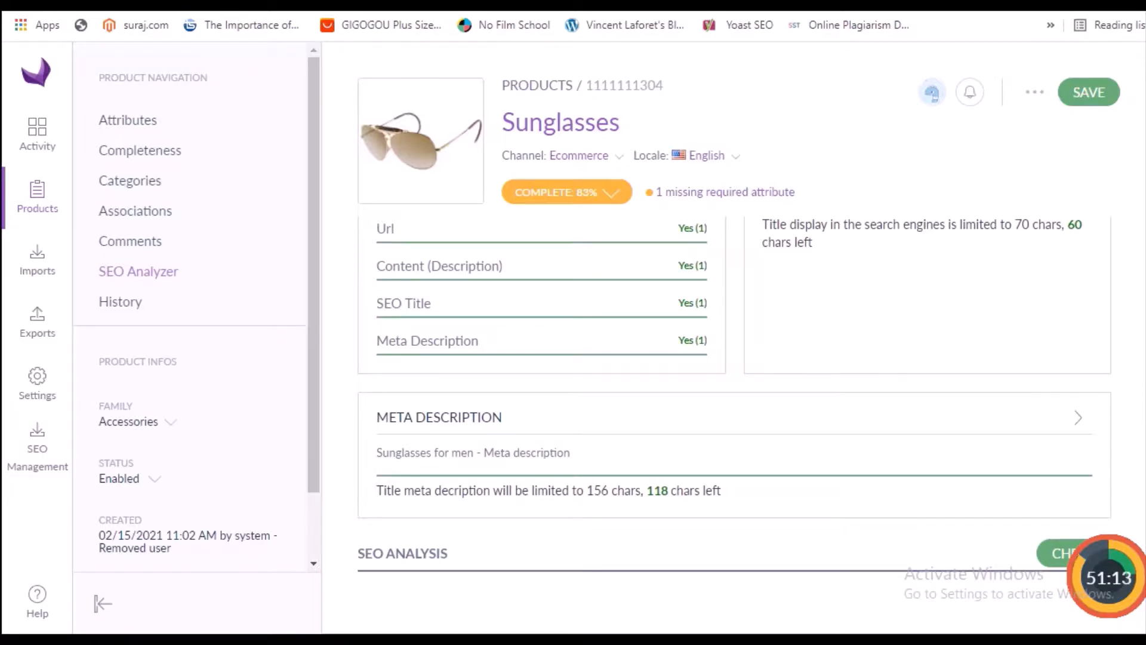
scroll(744, 400, "down", 1)
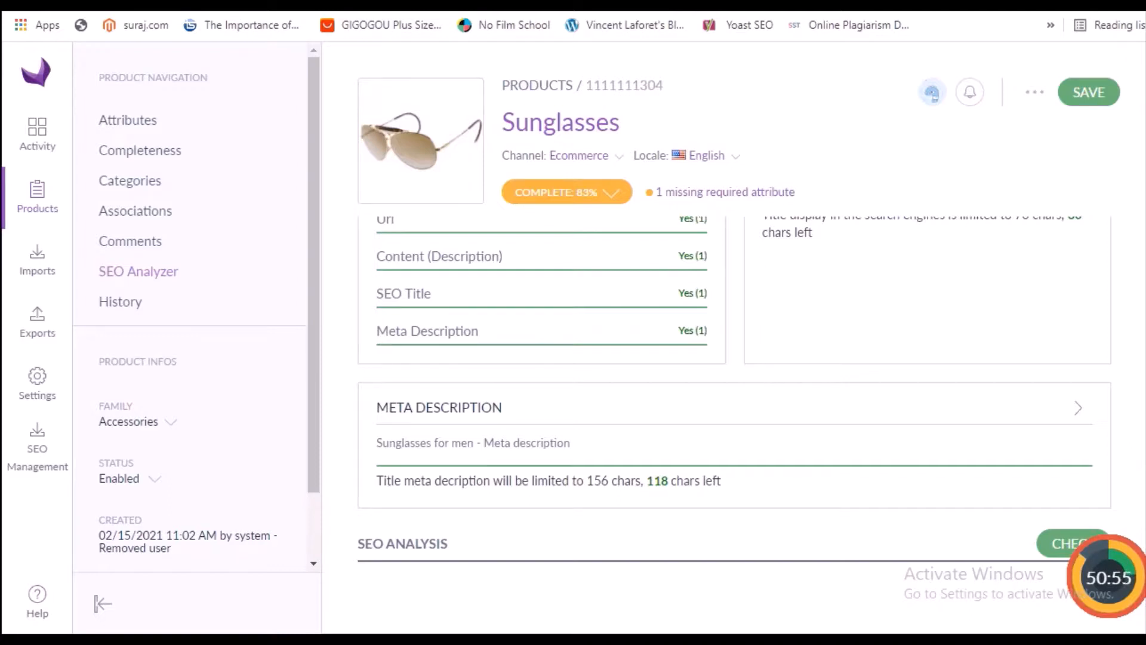
Run the SEO analysis check for the Sunglasses product and read through its findings
left_click(1063, 552)
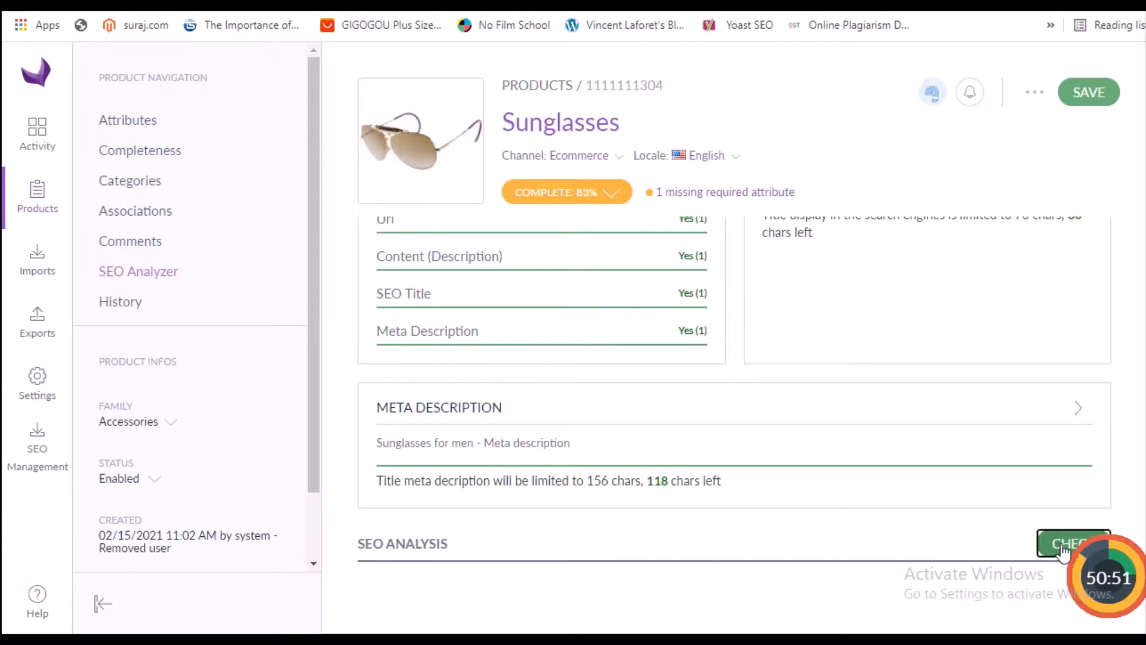
scroll(1142, 474, "down", 2)
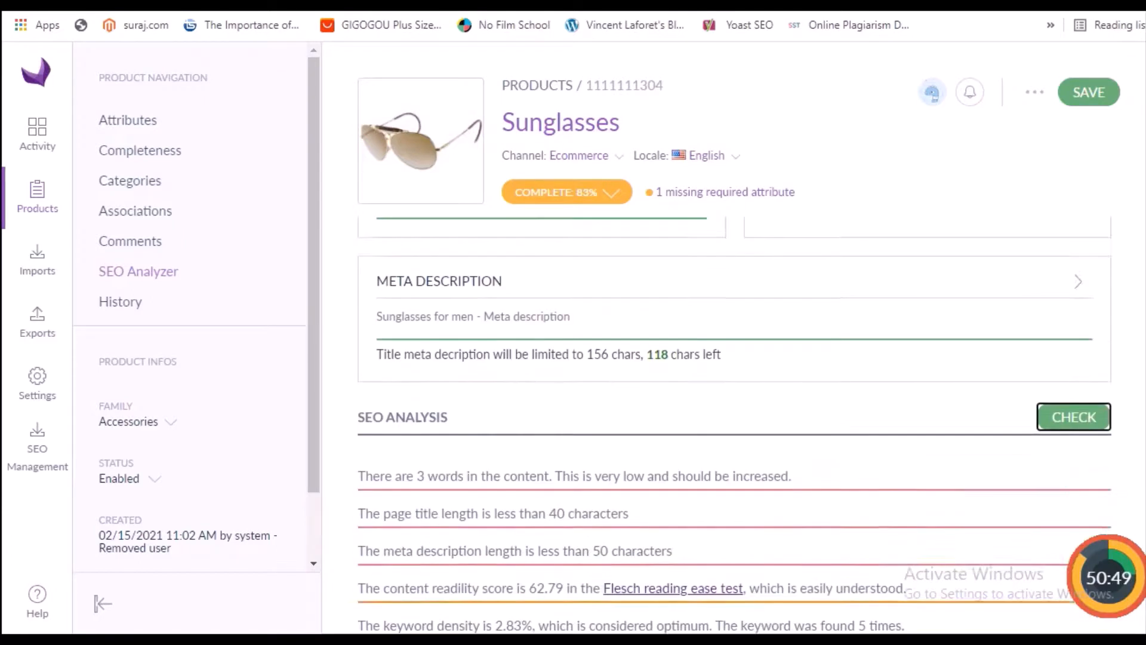
scroll(735, 425, "down", 3)
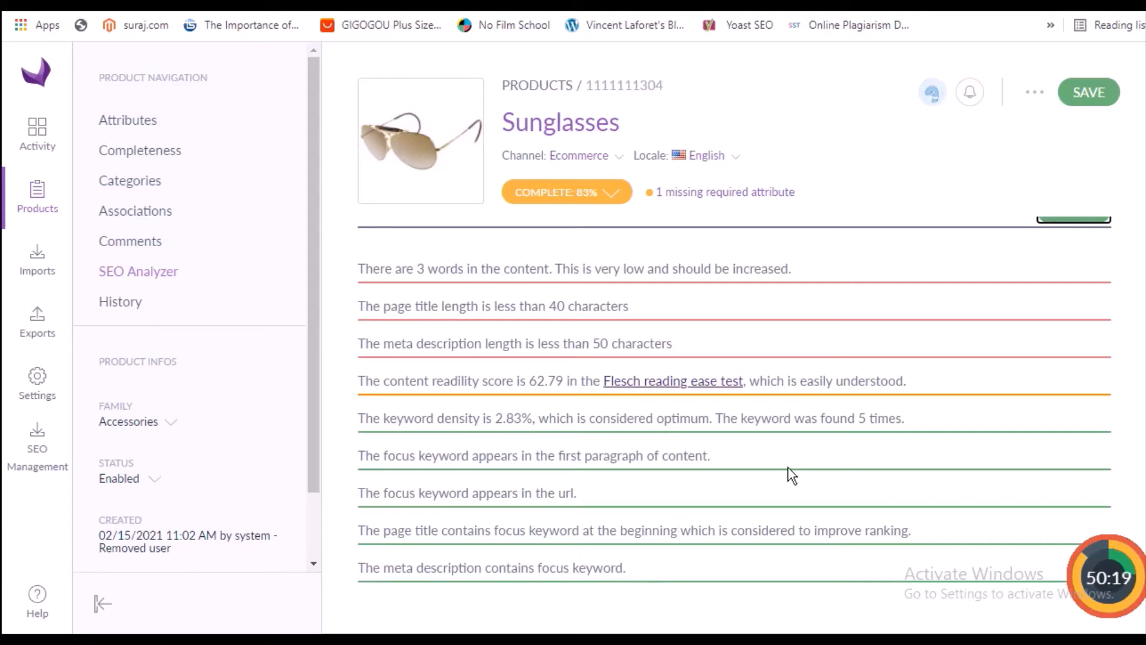
mouse_move(1145, 476)
left_mouse_down()
mouse_move(1145, 444)
mouse_move(1145, 465)
left_mouse_up()
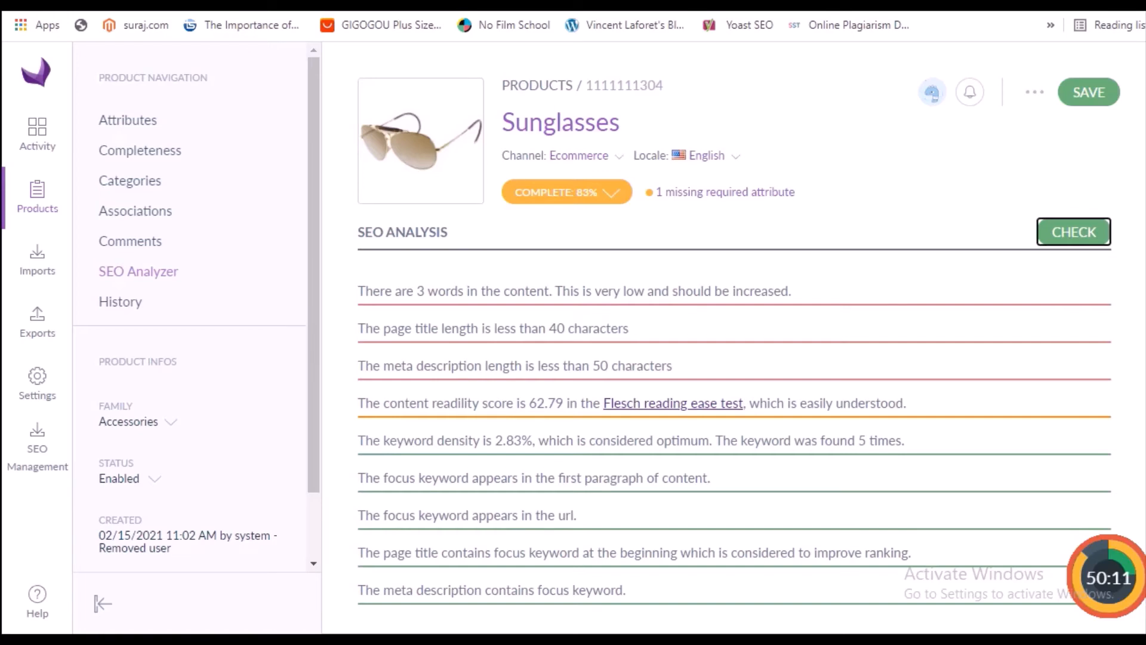
left_click_drag(1145, 465, 1145, 453)
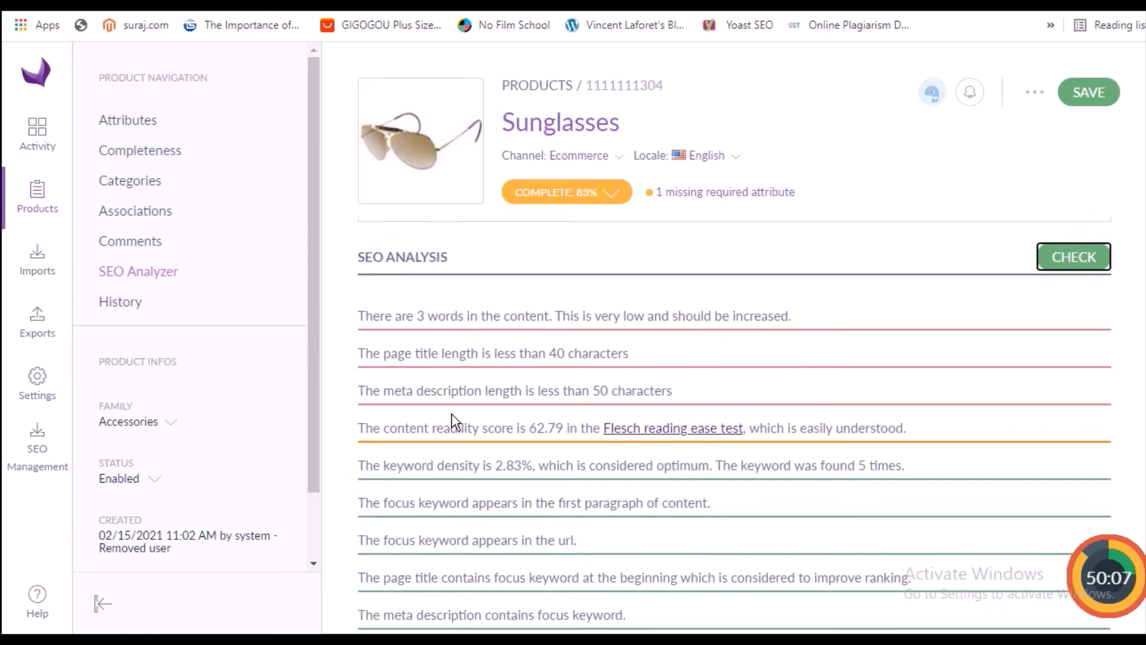